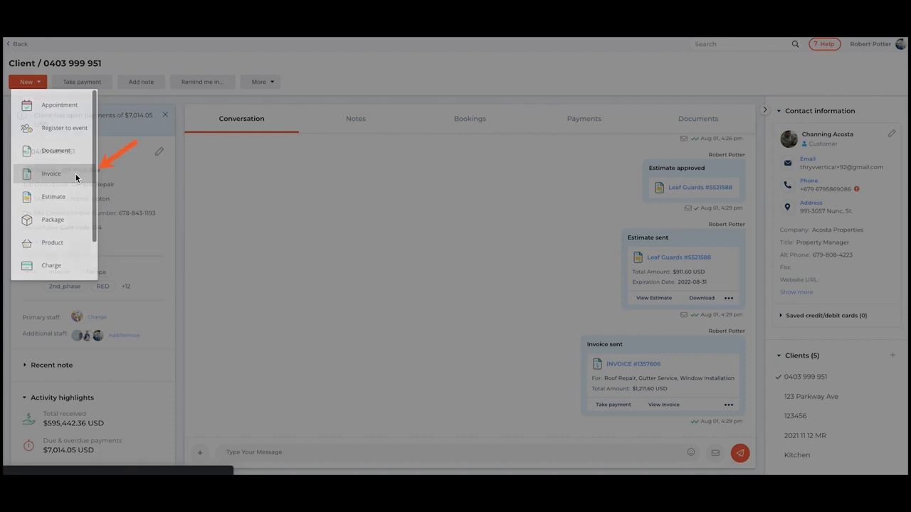
- Start a new invoice for this client from the client's record page
left_click(75, 173)
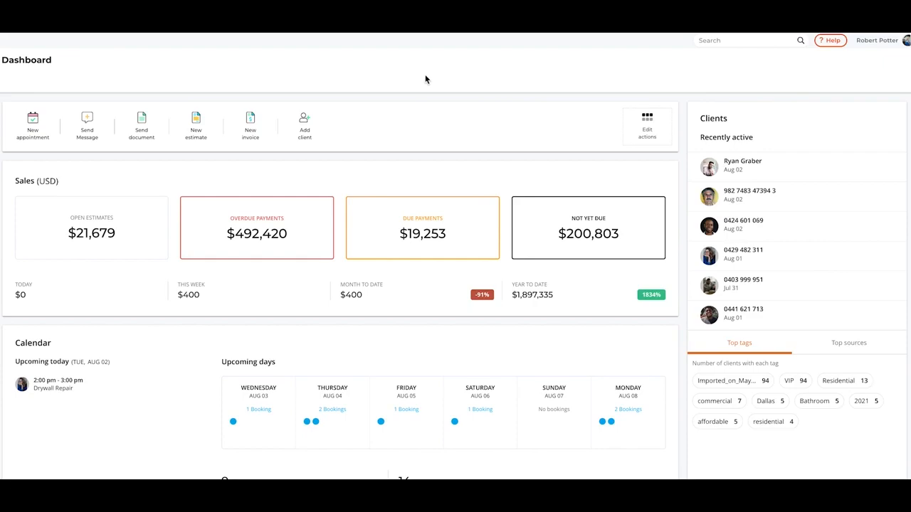
- Use the Dashboard's New invoice quick action to bring up the client picker
left_click(256, 129)
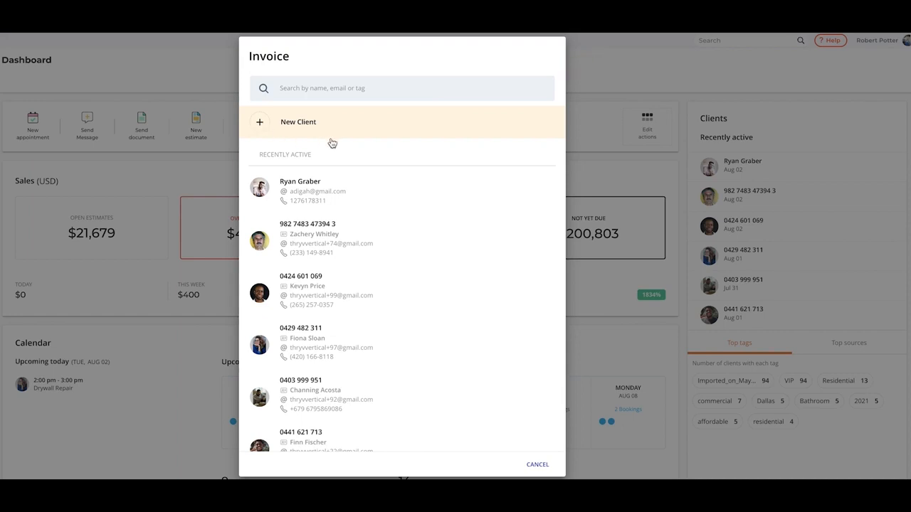
- Select the first client under Recently Active as the invoice recipient
left_click(346, 188)
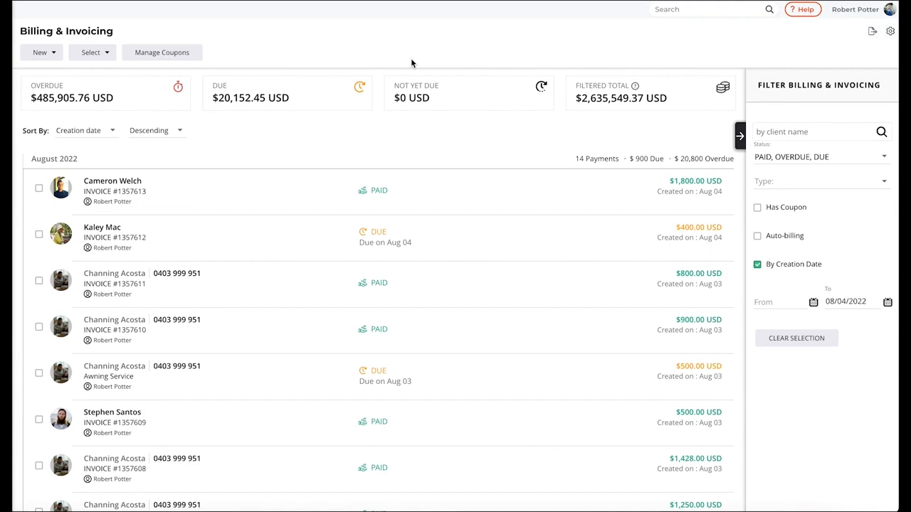
- Create a new invoice via New > Invoice on the Billing & Invoicing page
left_click(41, 53)
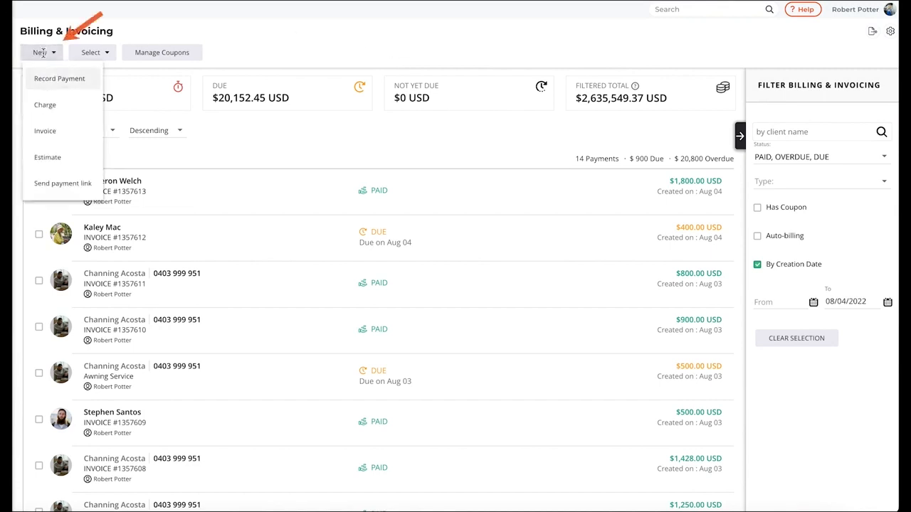
left_click(74, 131)
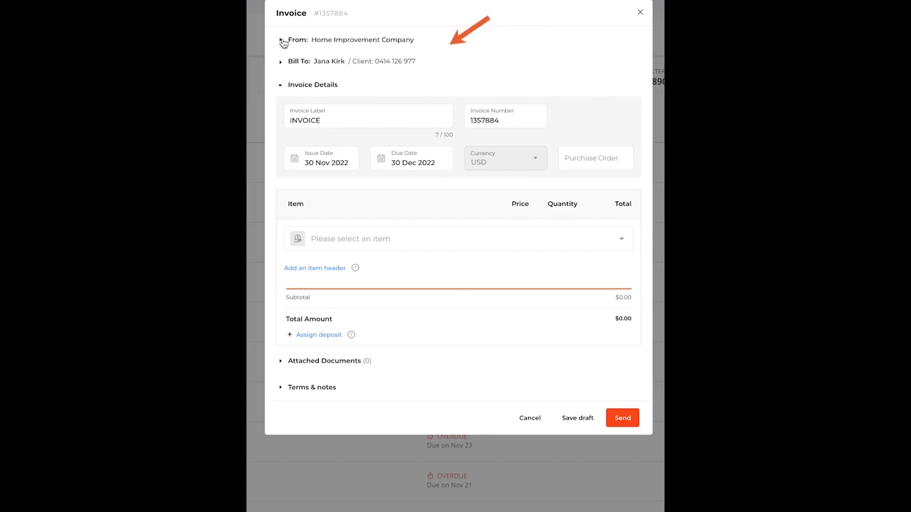
left_click(281, 42)
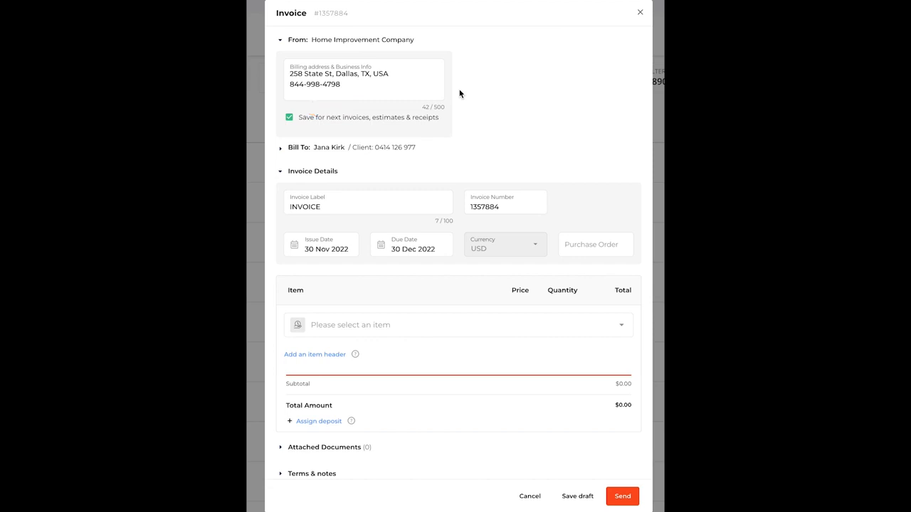
left_click(282, 41)
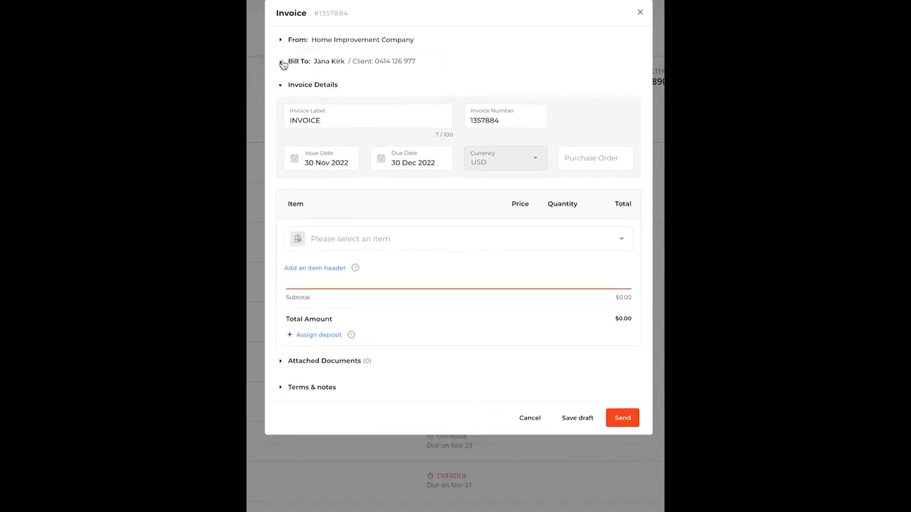
left_click(282, 63)
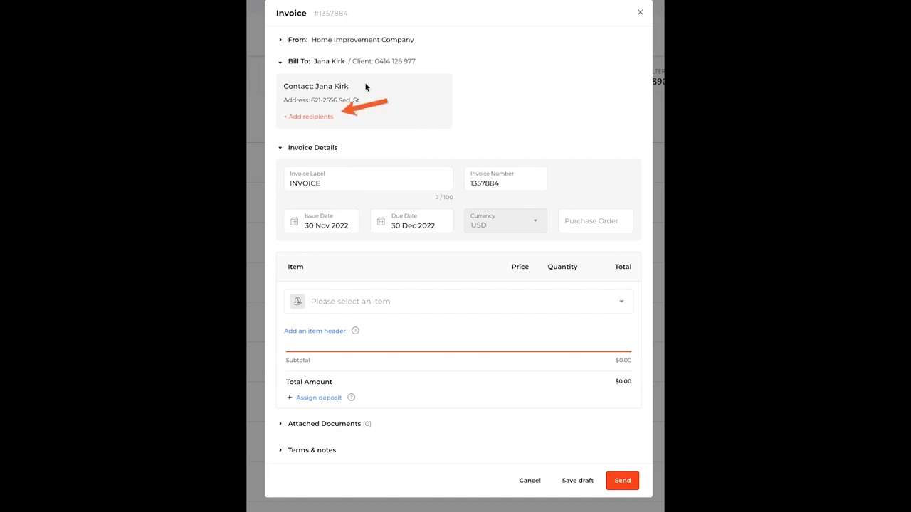
left_click(284, 63)
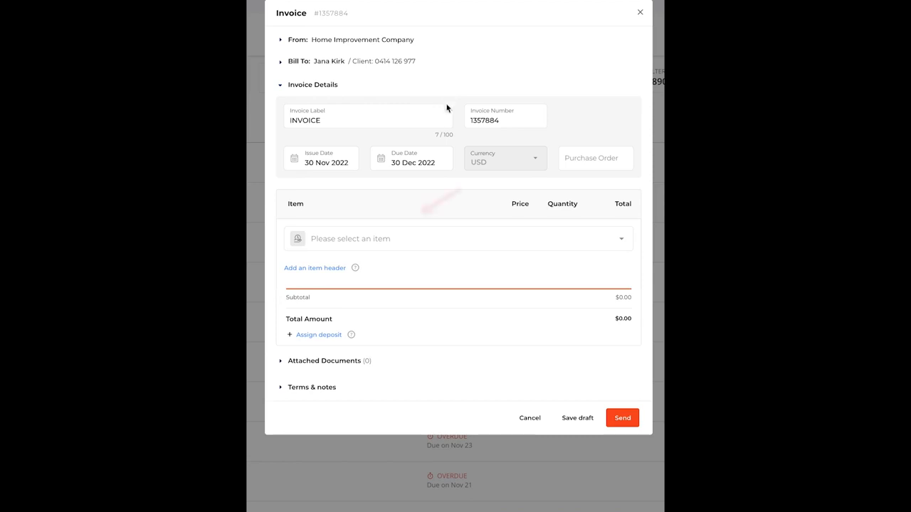
- Add Roof Repair ($400.00) and Window Installation ($300.00) as invoice line items
left_click(424, 242)
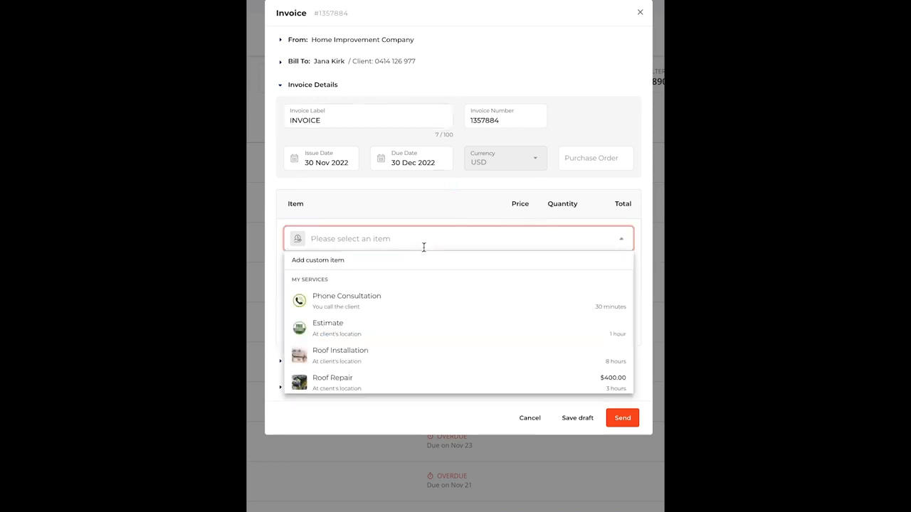
scroll(397, 328, "down", 1)
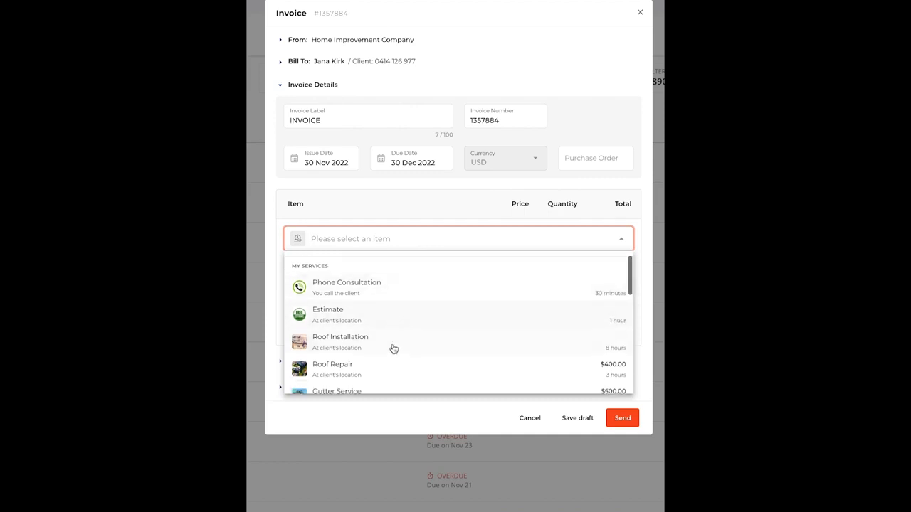
left_click(386, 370)
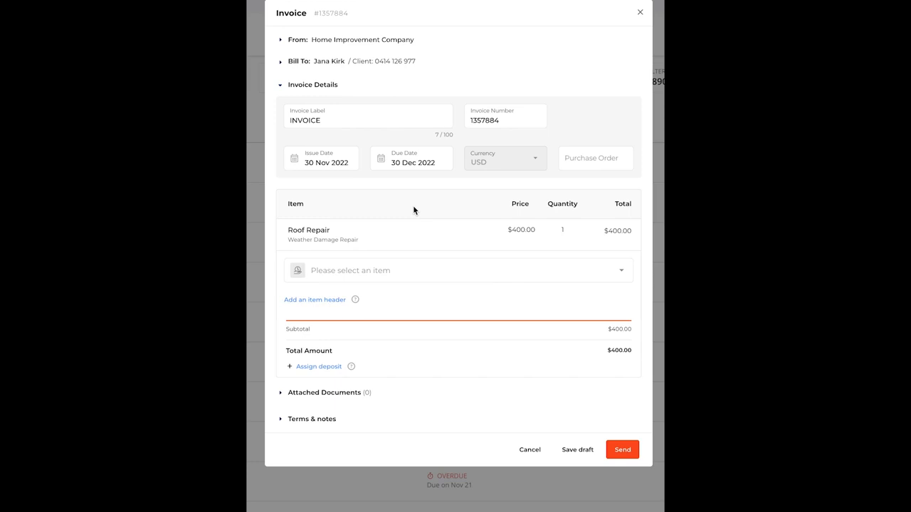
left_click(396, 266)
scroll(383, 364, "down", 3)
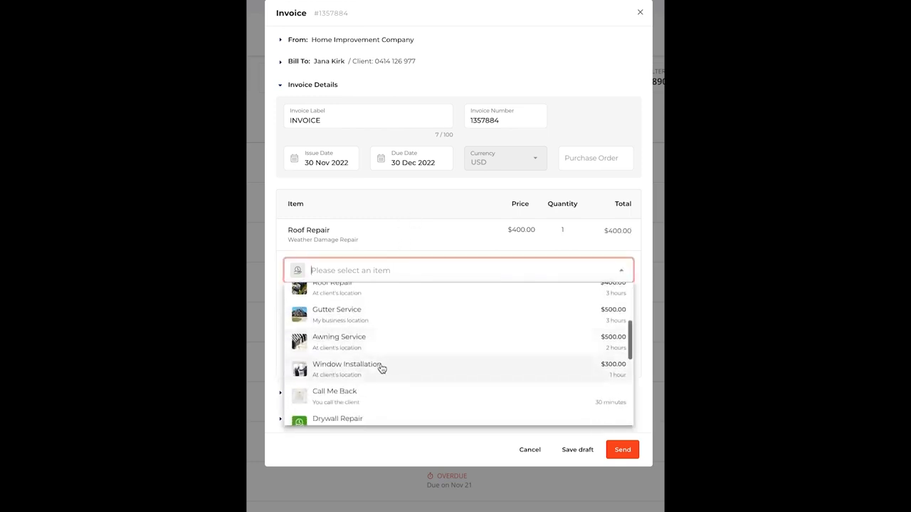
left_click(382, 368)
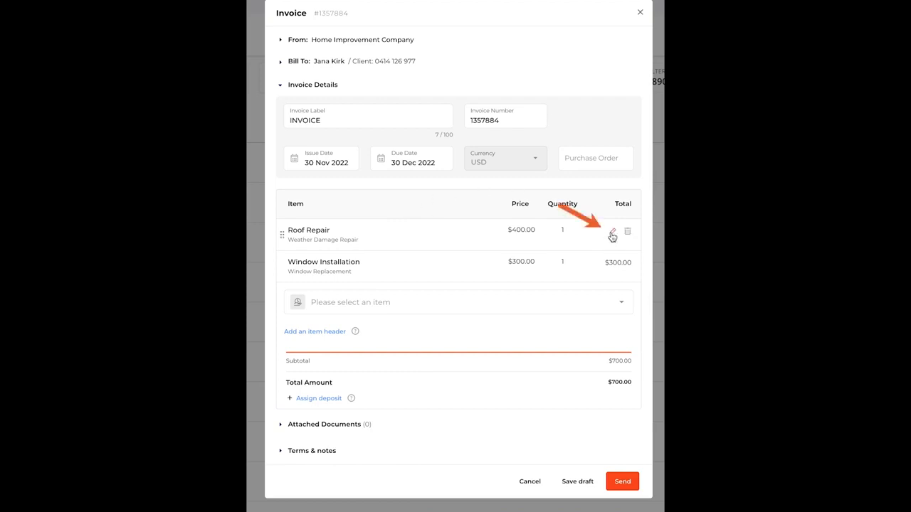
- Give Roof Repair a 10 USD discount and Florida Tax 6%, then save
left_click(612, 235)
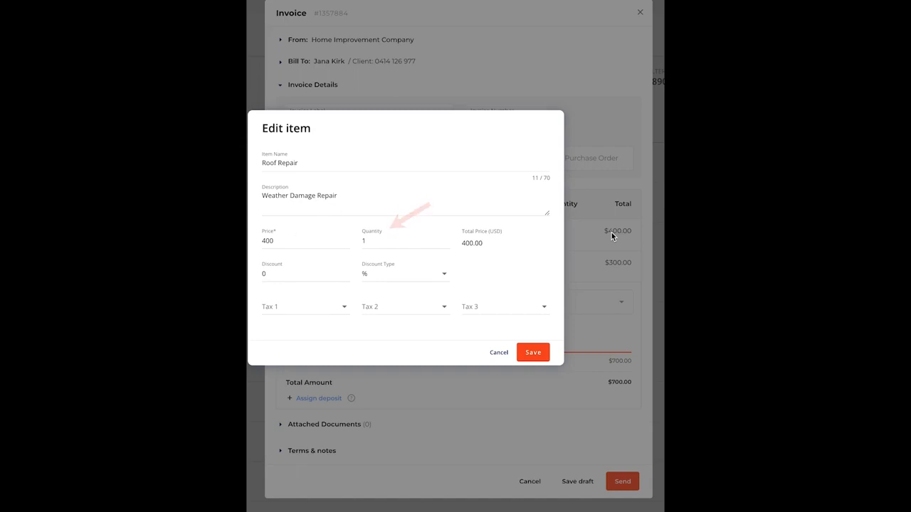
left_click(441, 277)
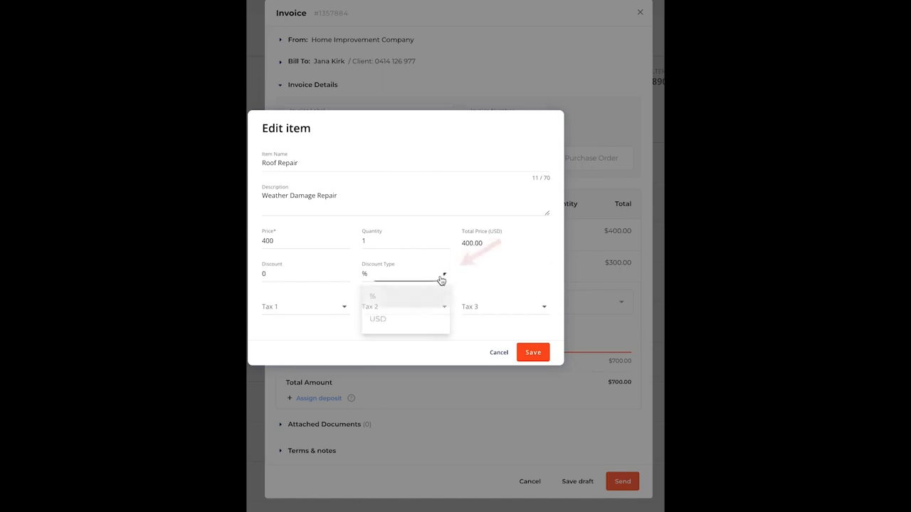
left_click(426, 319)
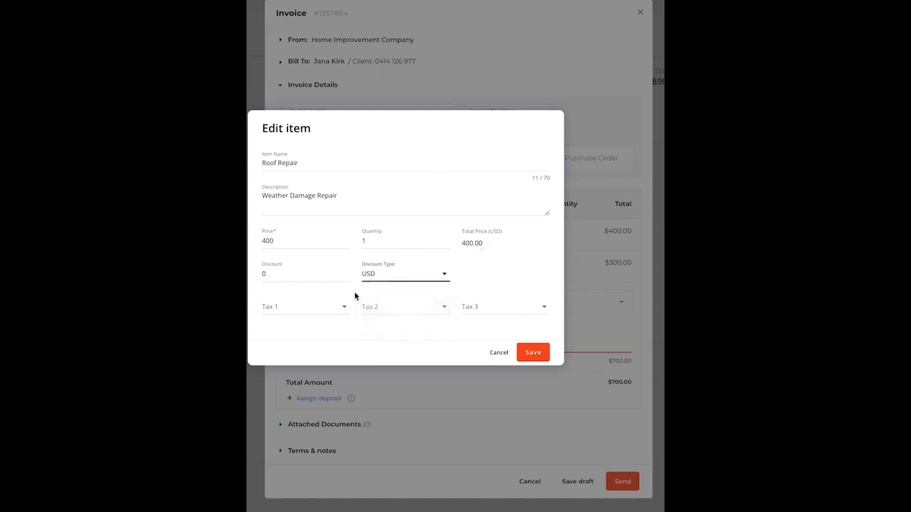
left_click(301, 280)
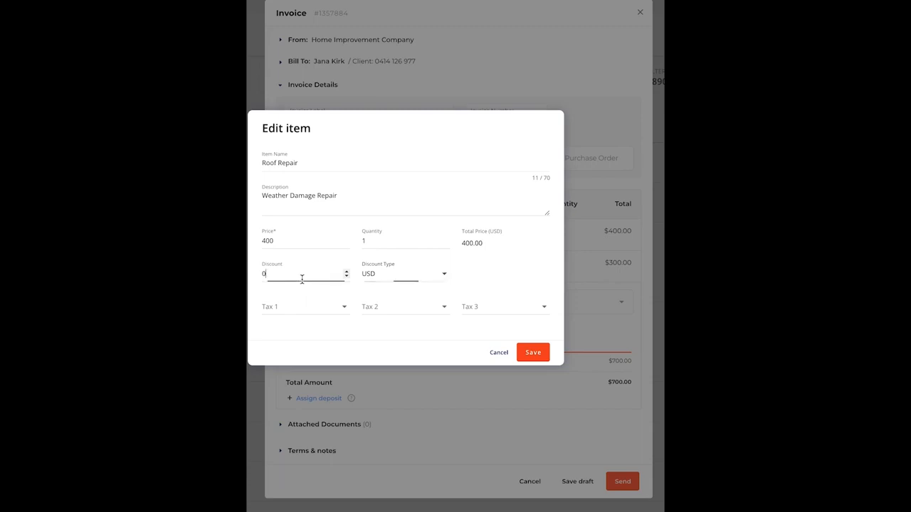
key("BackSpace")
type("10")
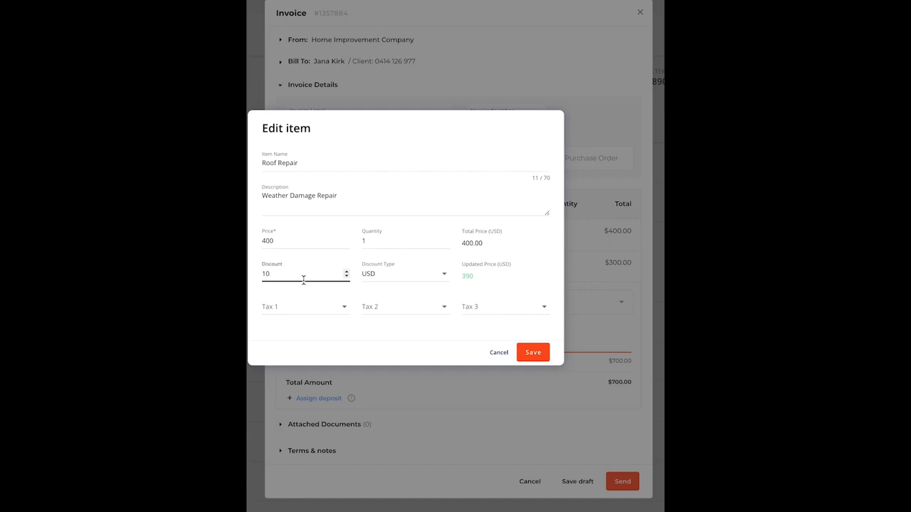
left_click(344, 309)
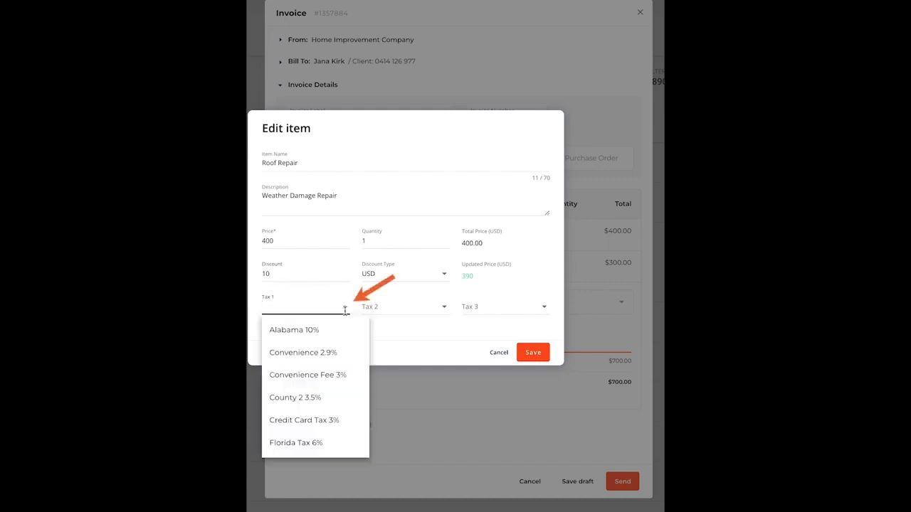
left_click(322, 444)
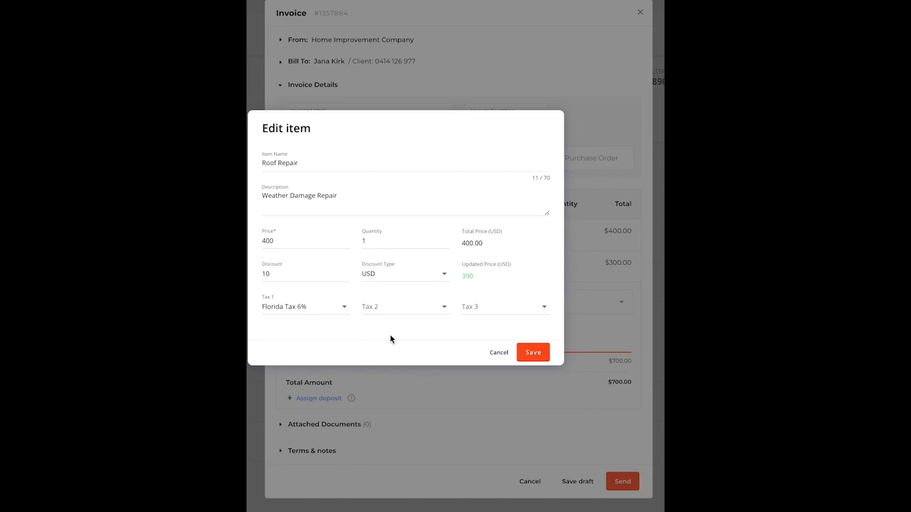
left_click(533, 352)
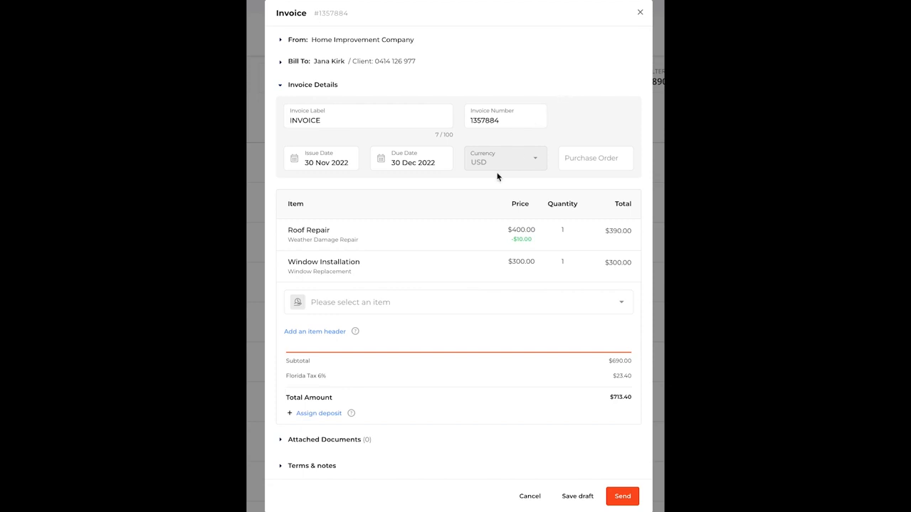
- Cancel the blank custom New Item form, keeping only Roof Repair and Window Installation
left_click(349, 307)
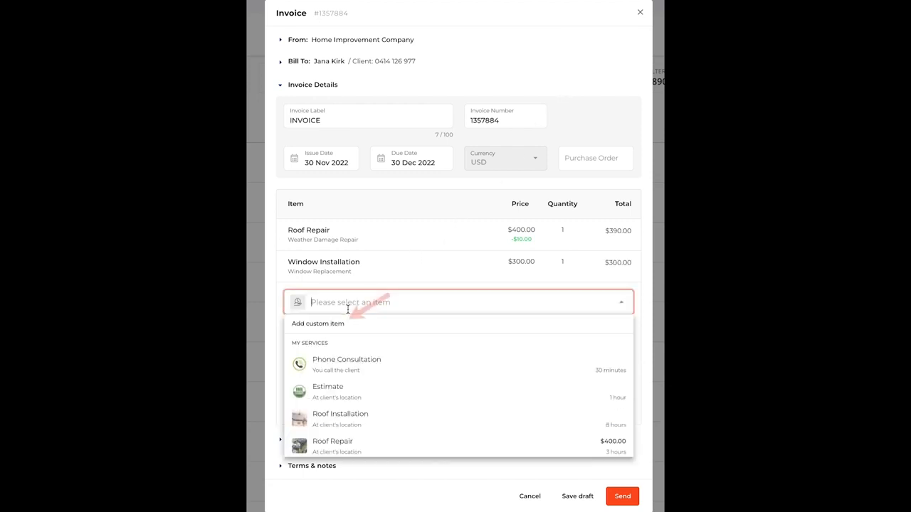
left_click(342, 321)
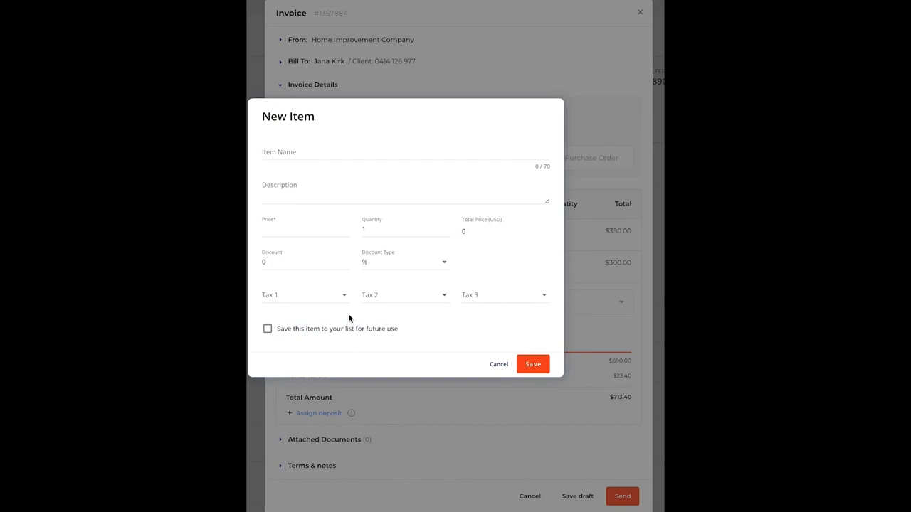
left_click(496, 366)
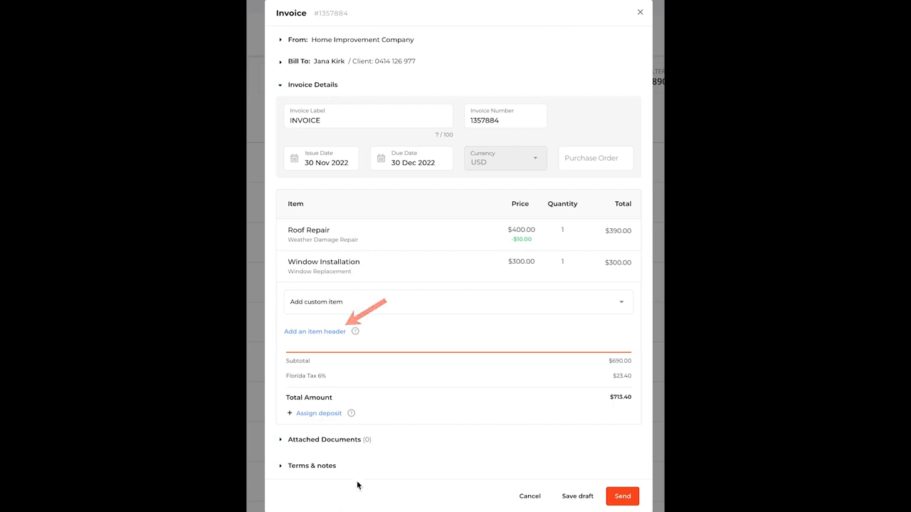
- Add a 'Roof' item header and move Roof Repair beneath it
left_click(313, 332)
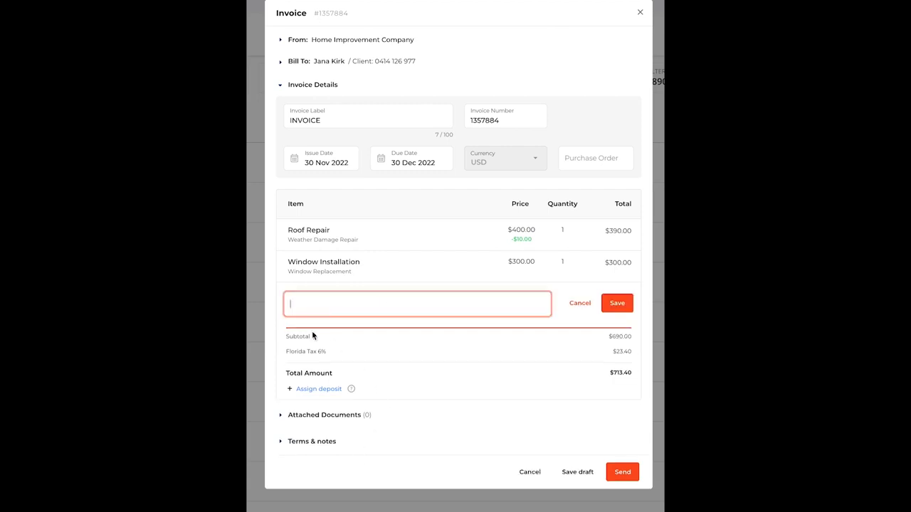
type("Roof")
left_click(619, 306)
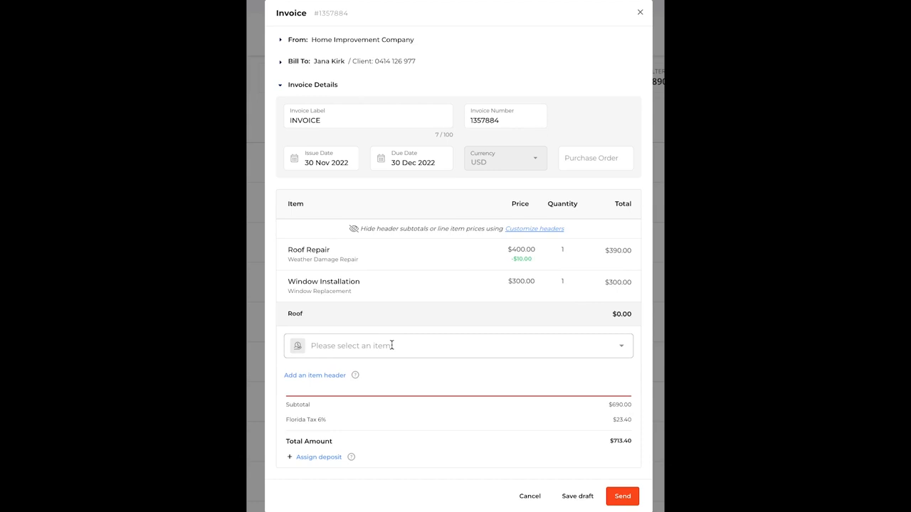
left_click_drag(283, 253, 279, 320)
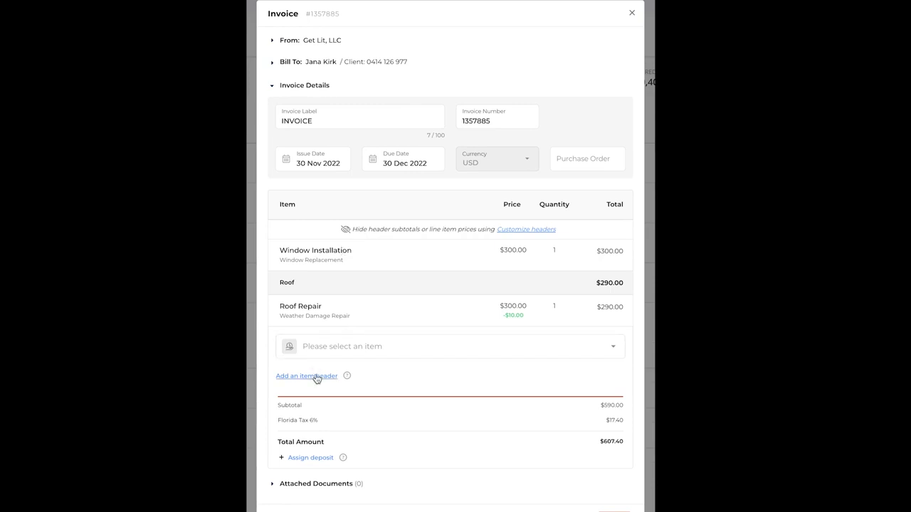
- Add a 'Window' item header and move Window Installation beneath it
left_click(316, 376)
type("Window")
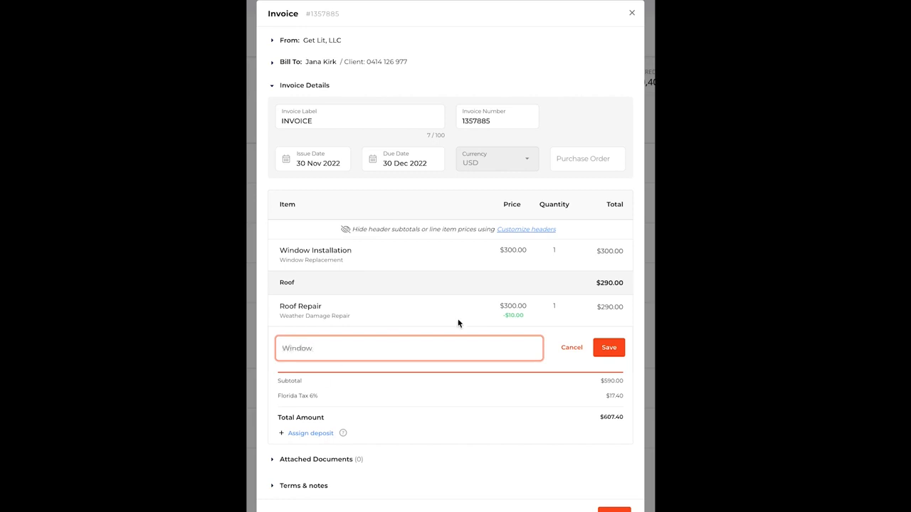
left_click(611, 345)
left_click_drag(276, 256, 276, 349)
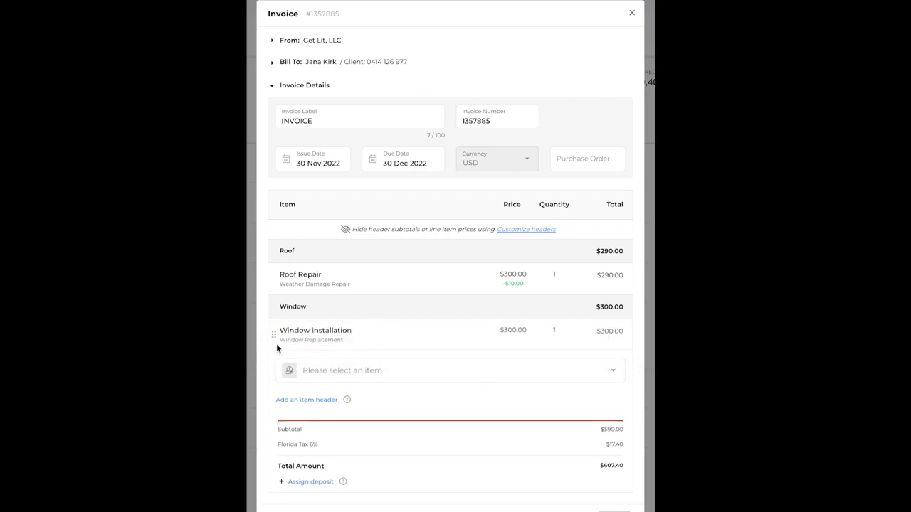
- Turn off Show prices for line items in the item header display options
left_click(503, 221)
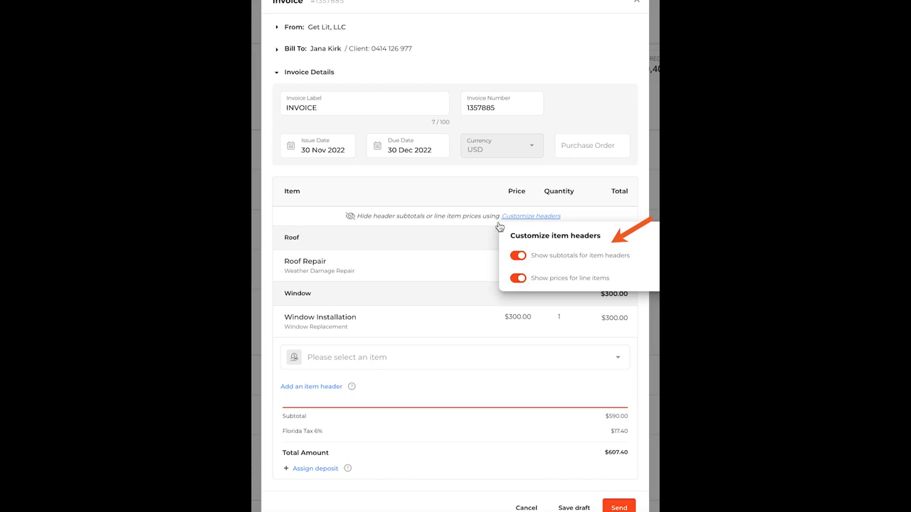
left_click(517, 279)
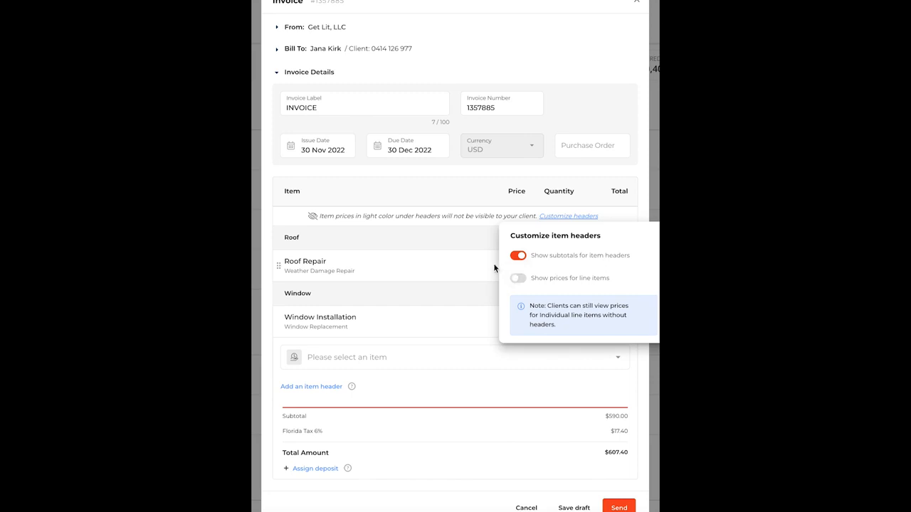
left_click(450, 202)
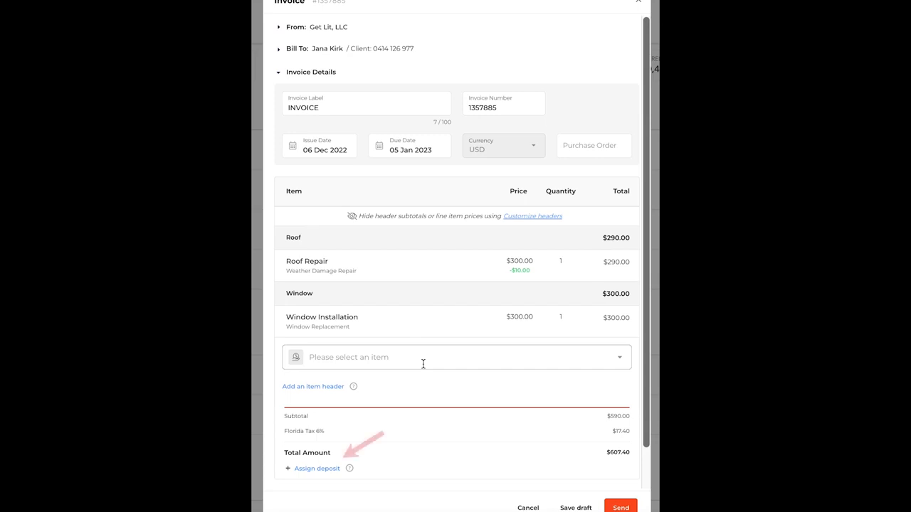
- Assign the $100.00 Payment for Deposit - Roof, leaving $507.40 due
scroll(338, 447, "down", 1)
left_click(317, 450)
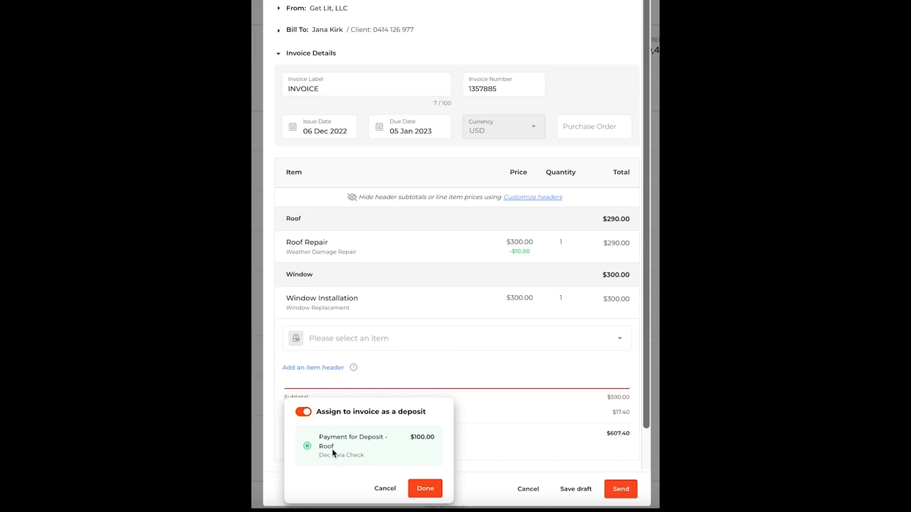
left_click(425, 488)
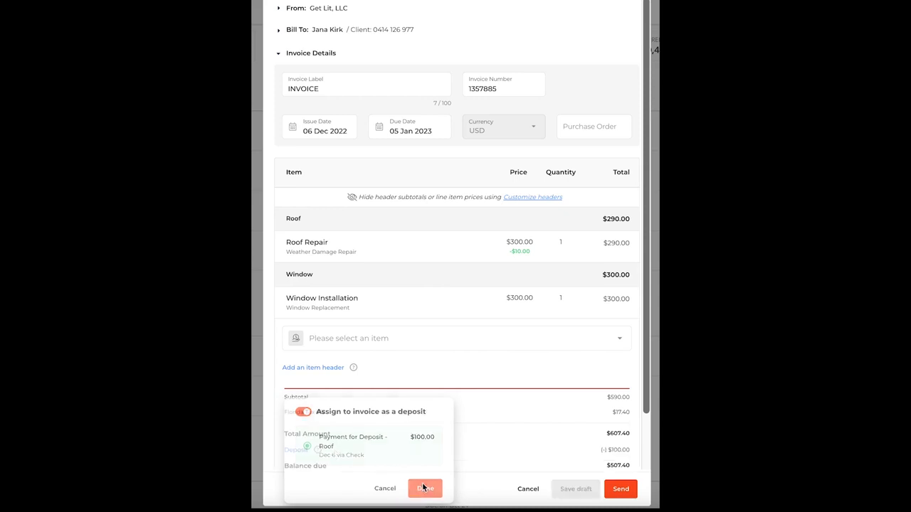
scroll(467, 425, "down", 2)
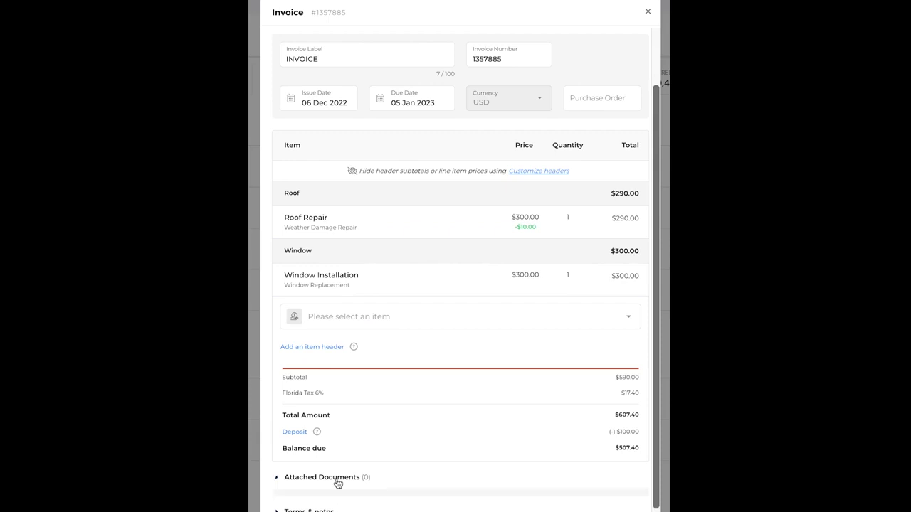
left_click(338, 484)
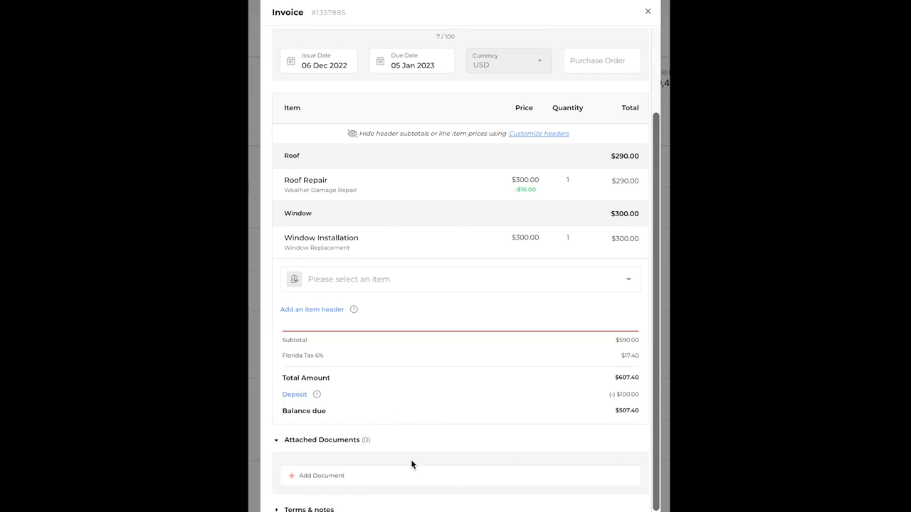
scroll(412, 464, "down", 1)
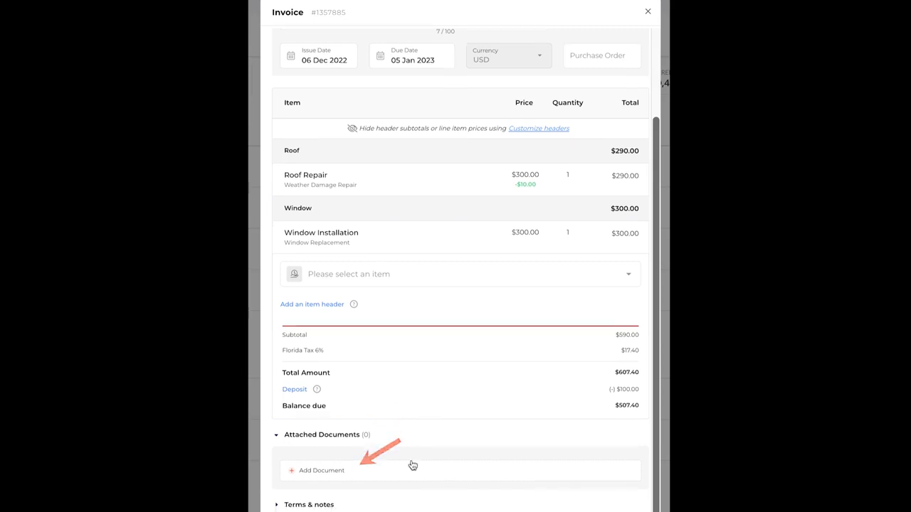
left_click(354, 472)
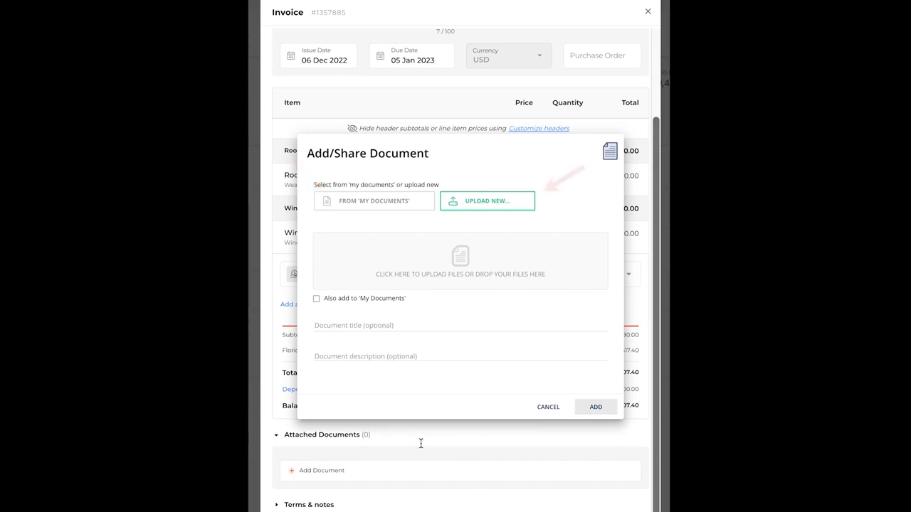
left_click(539, 410)
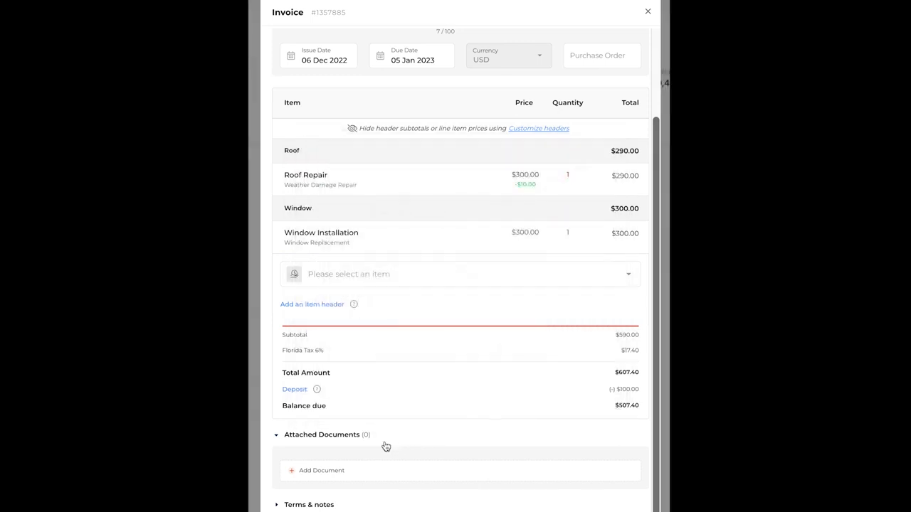
scroll(377, 449, "up", 2)
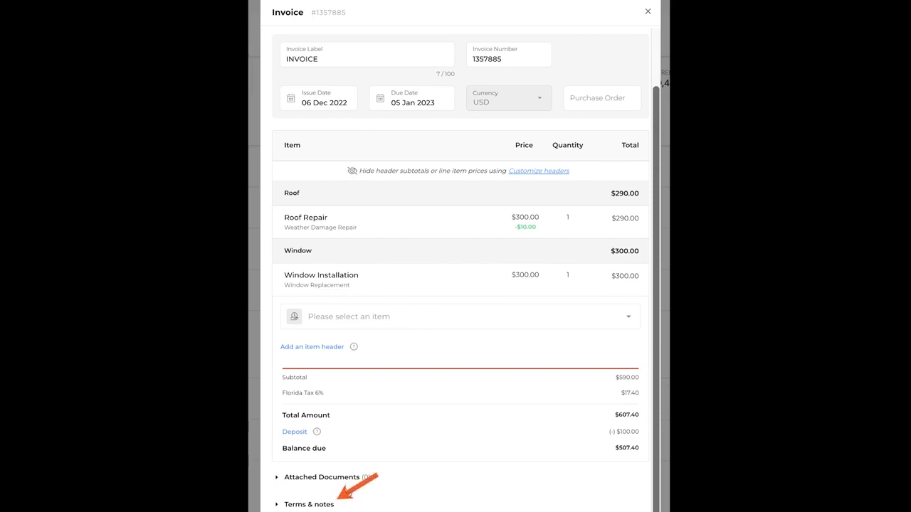
- Expand the invoice's Terms & notes section to show terms, client note and payment options
left_click(343, 504)
scroll(414, 465, "down", 3)
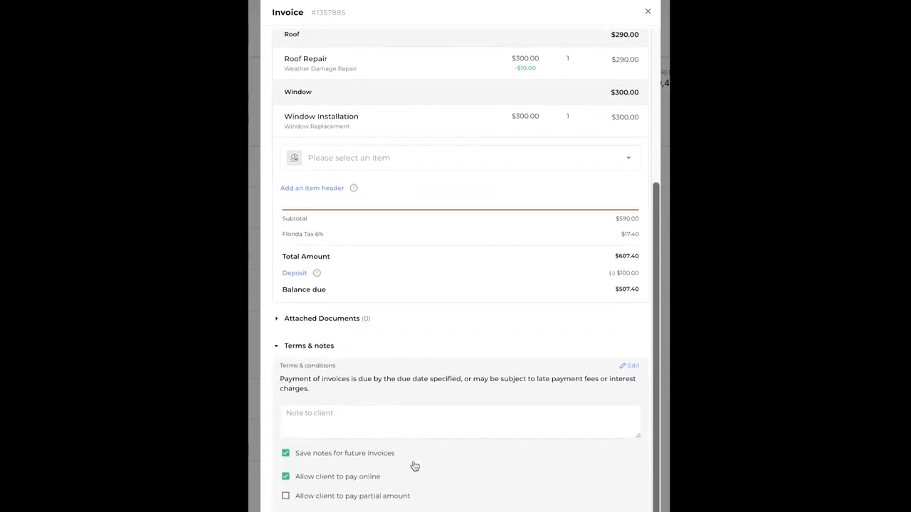
scroll(414, 465, "down", 1)
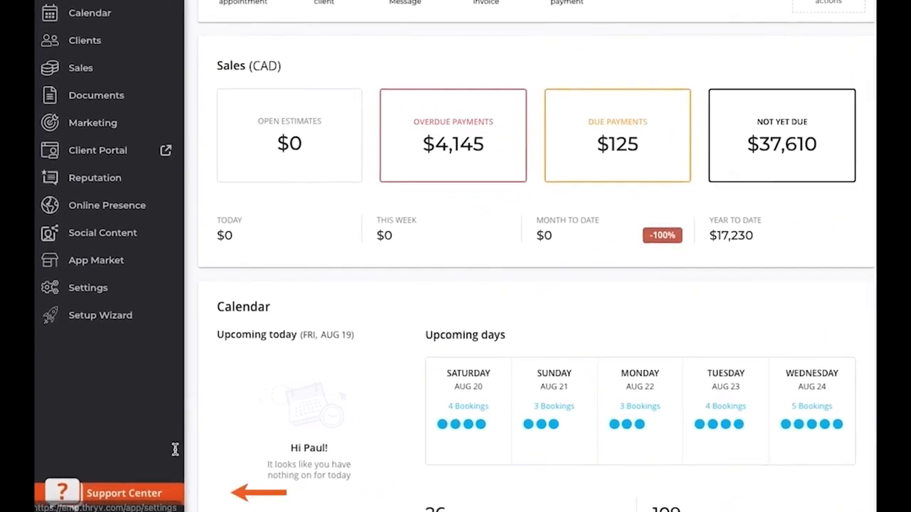
- Open Support Center's Contact Us panel and scroll to Other Ways to Contact Us
left_click(134, 503)
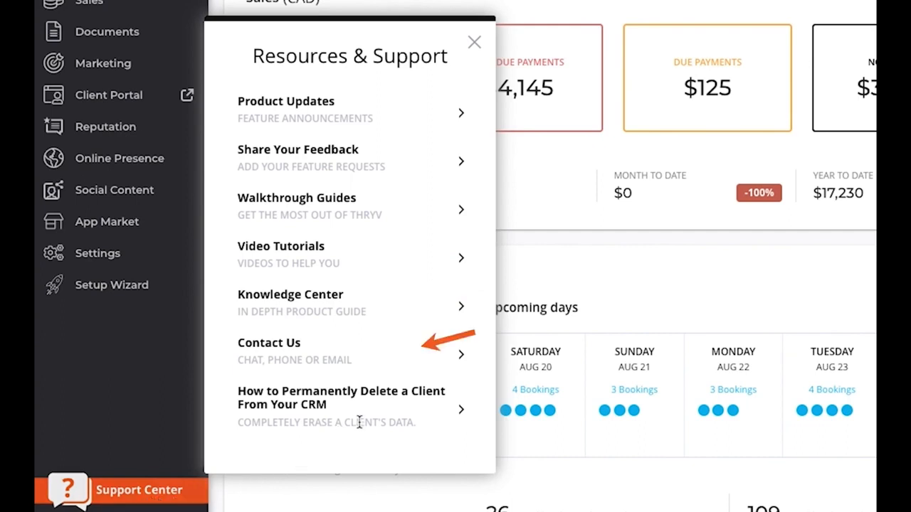
left_click(385, 354)
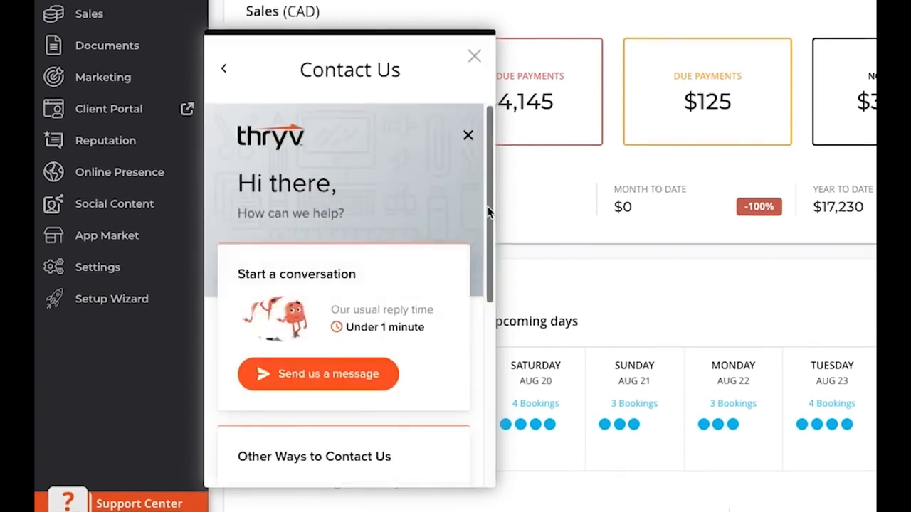
left_click_drag(488, 211, 502, 392)
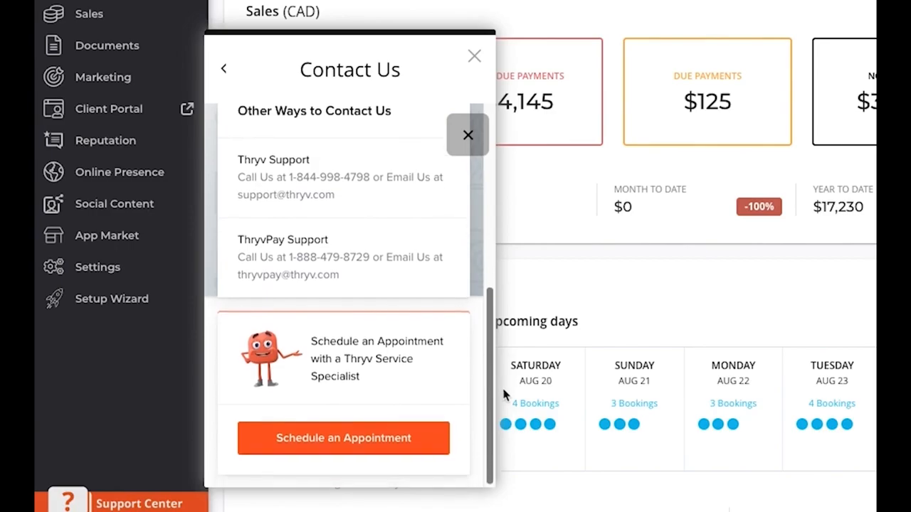